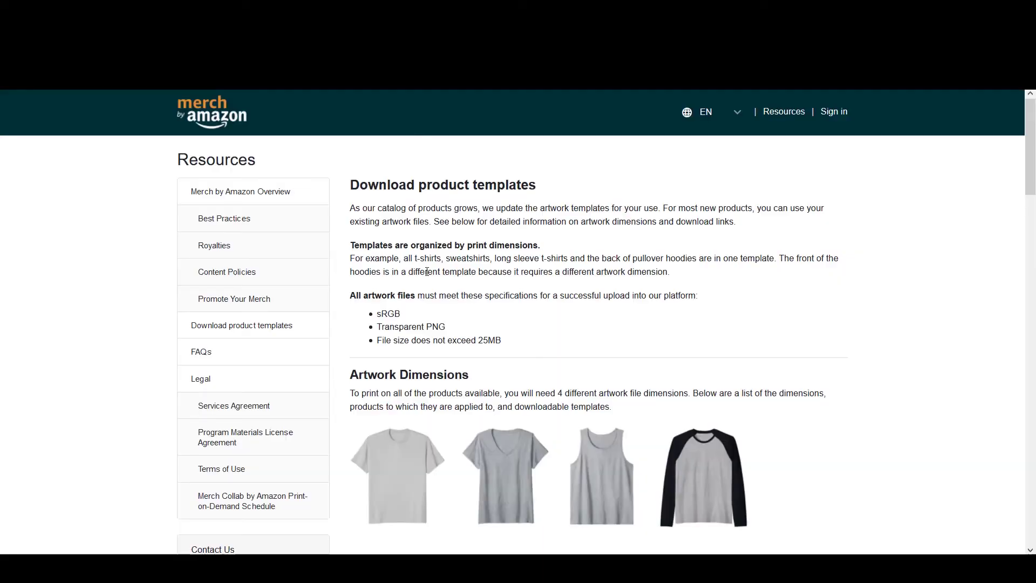
# - Examine the artwork dimensions and downloadable templates listed for each product on the Merch by Amazon resources page
pyautogui.scroll(-3, 427, 271)
pyautogui.scroll(-4, 514, 316)
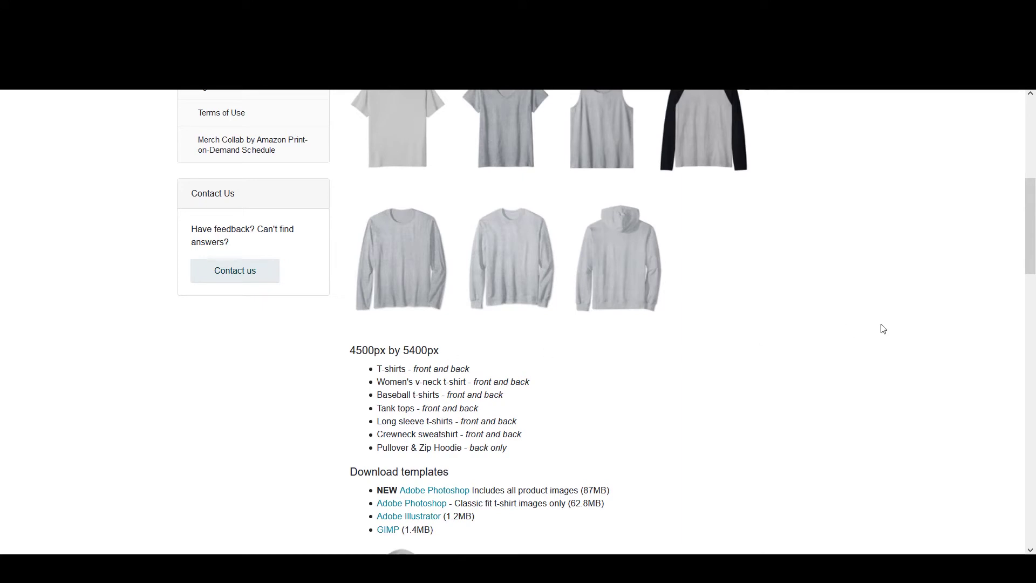
pyautogui.scroll(-4, 606, 323)
pyautogui.scroll(-4, 606, 322)
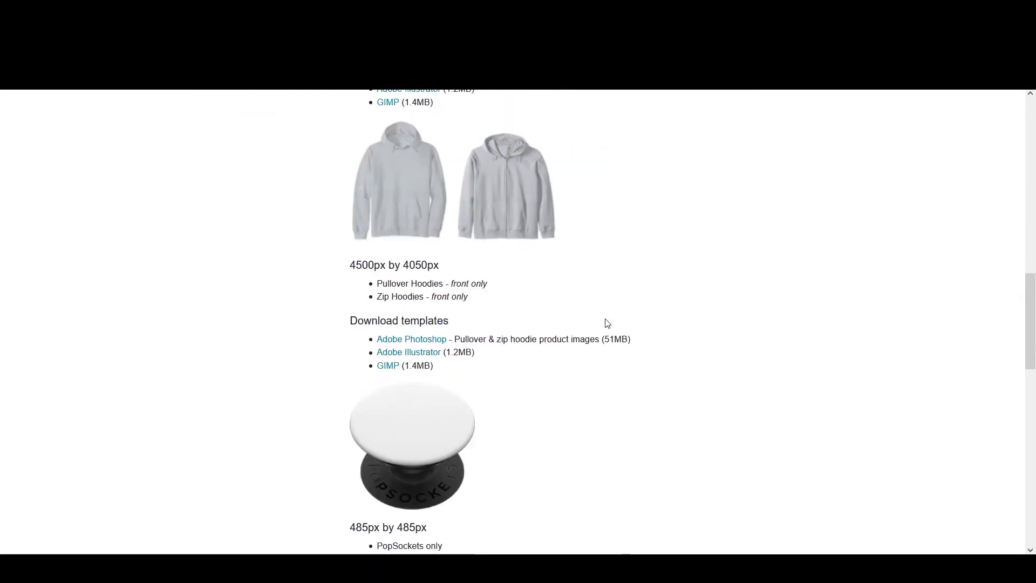
pyautogui.scroll(3, 519, 396)
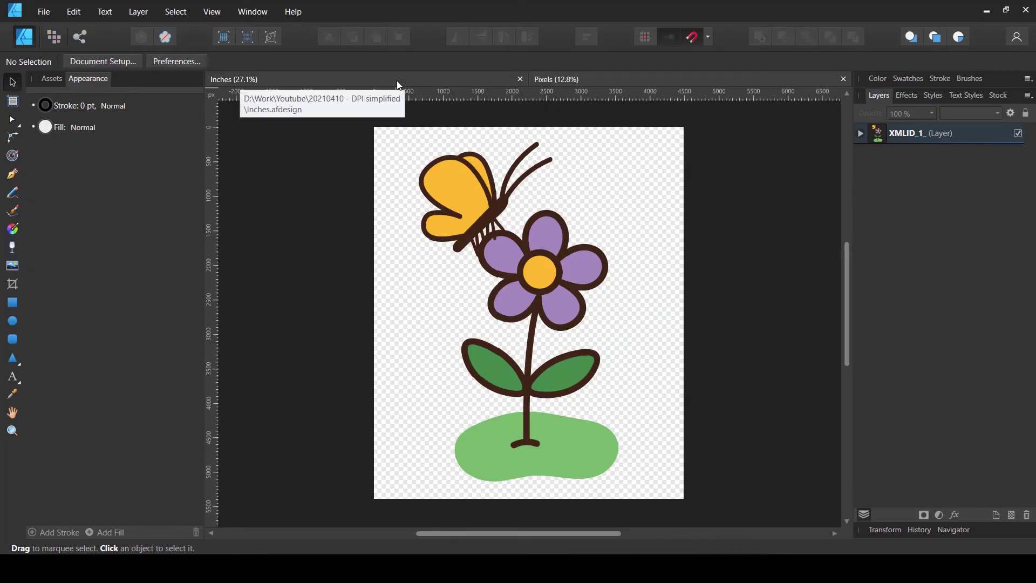
# - Switch to Affinity Designer and compare the Inches and Pixels documents, including their ruler units
pyautogui.click(661, 268)
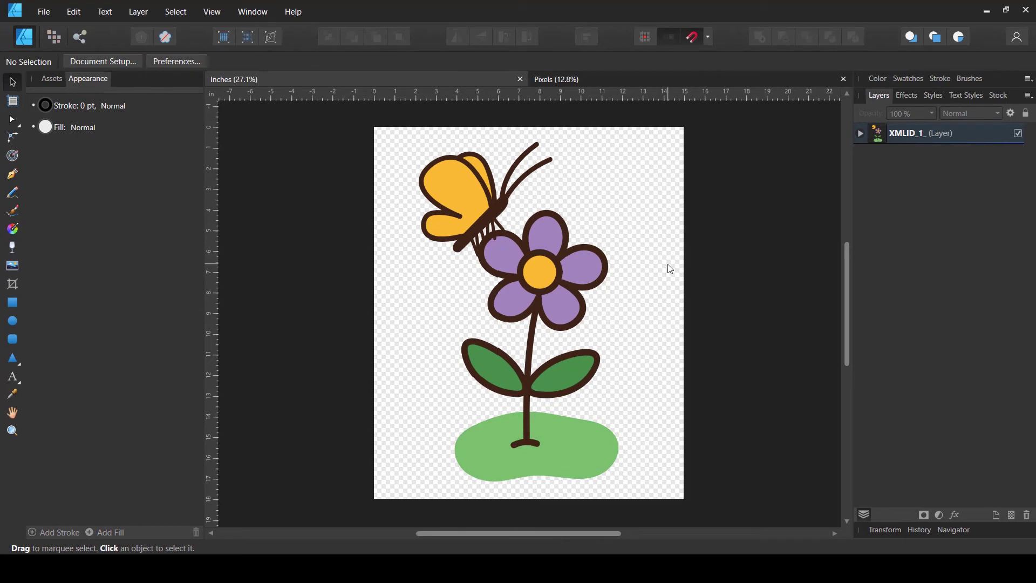
pyautogui.click(593, 80)
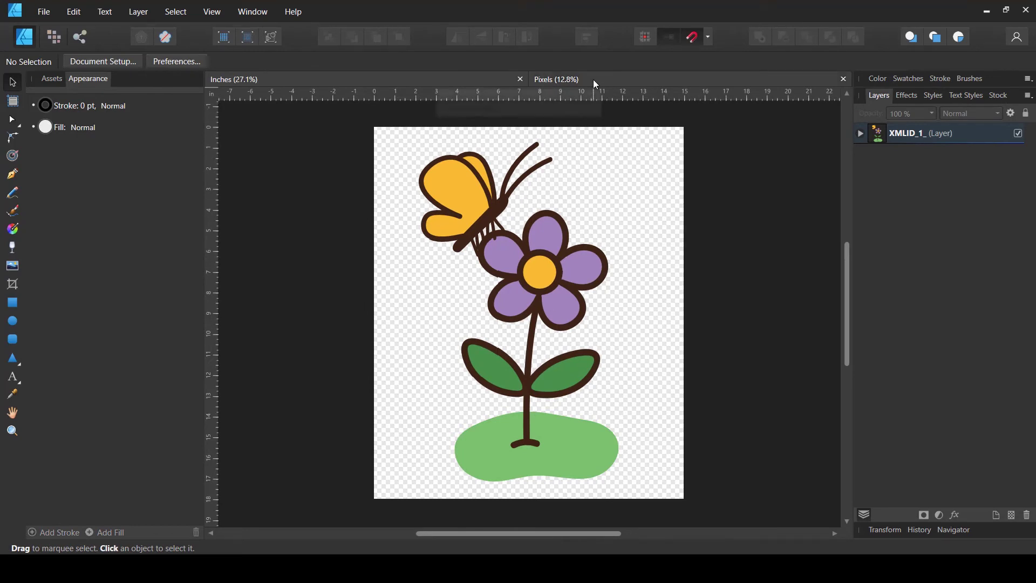
pyautogui.click(354, 82)
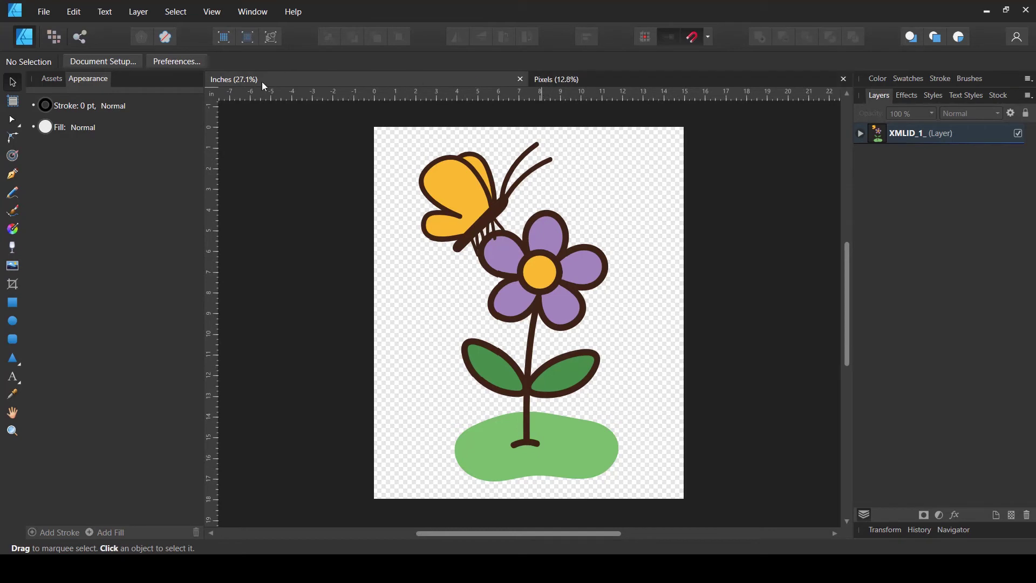
pyautogui.click(600, 80)
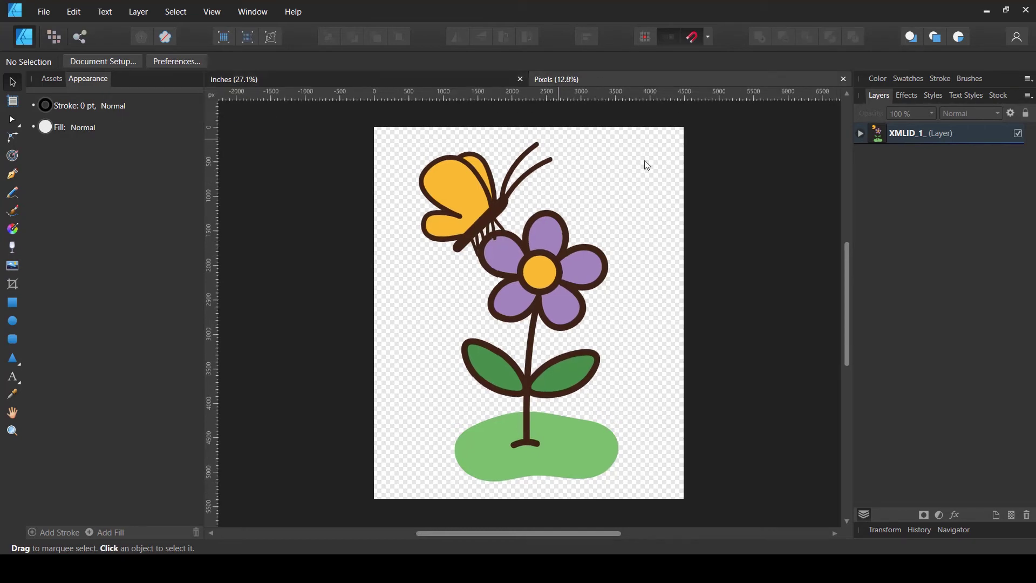
pyautogui.click(412, 82)
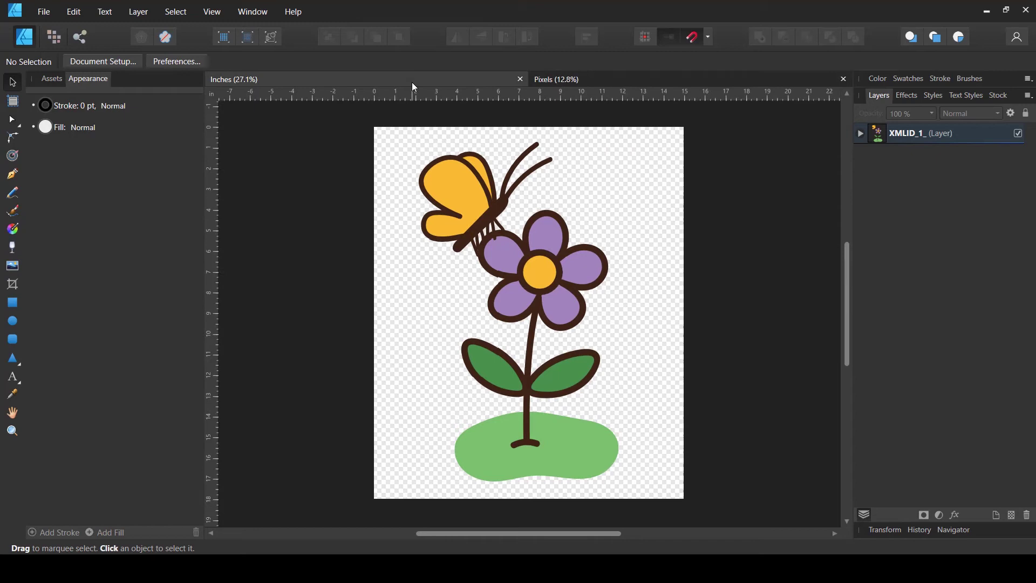
# - Inspect the page dimensions and DPI in the document setup of both the Inches and Pixels documents, without changing anything
pyautogui.click(112, 60)
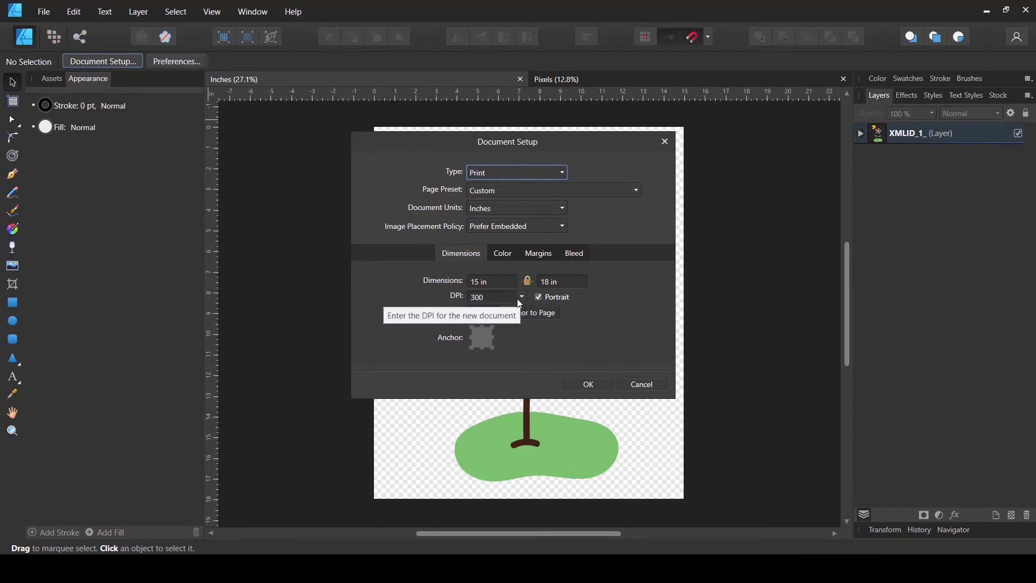
pyautogui.click(636, 383)
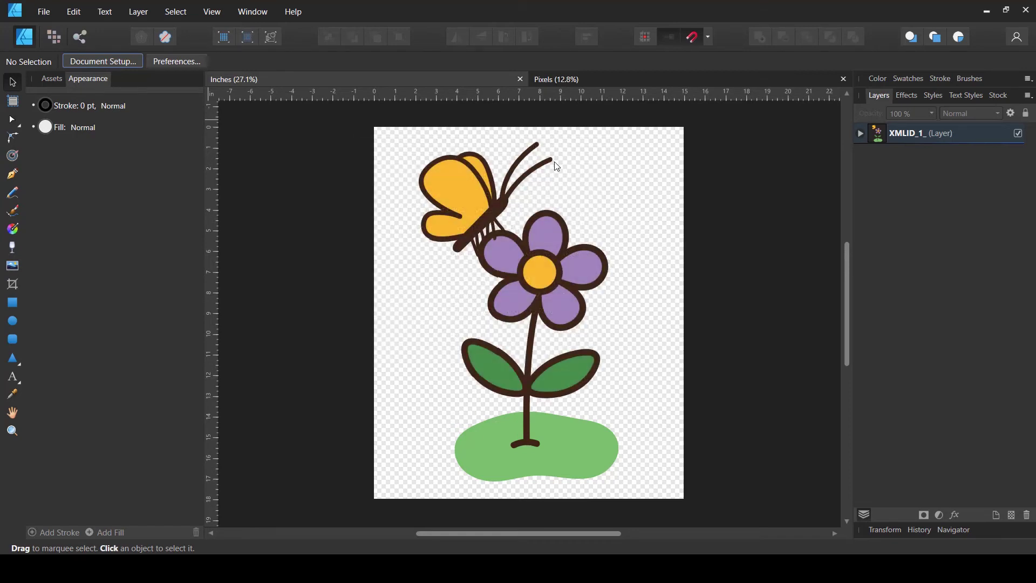
pyautogui.click(590, 79)
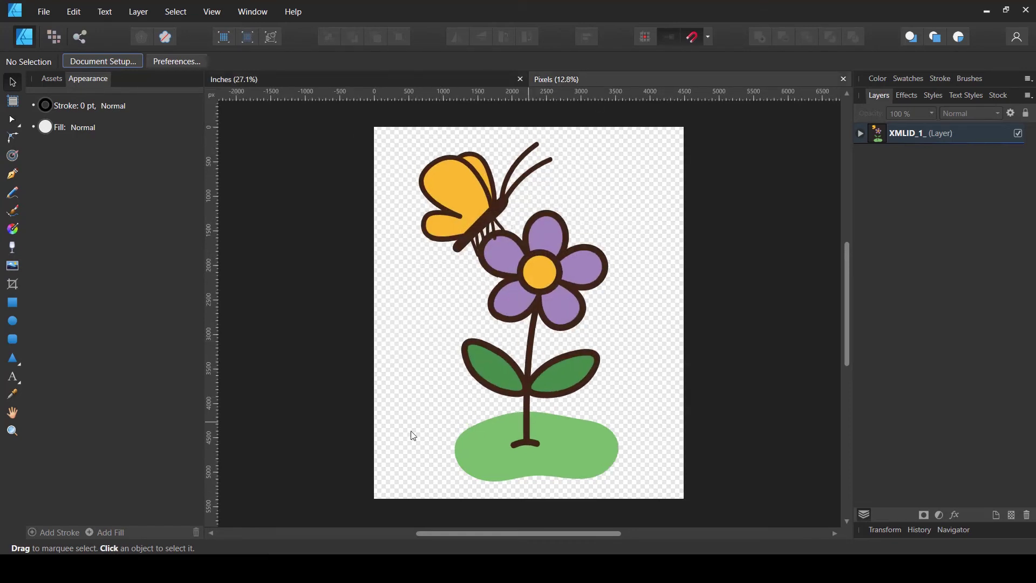
pyautogui.click(124, 64)
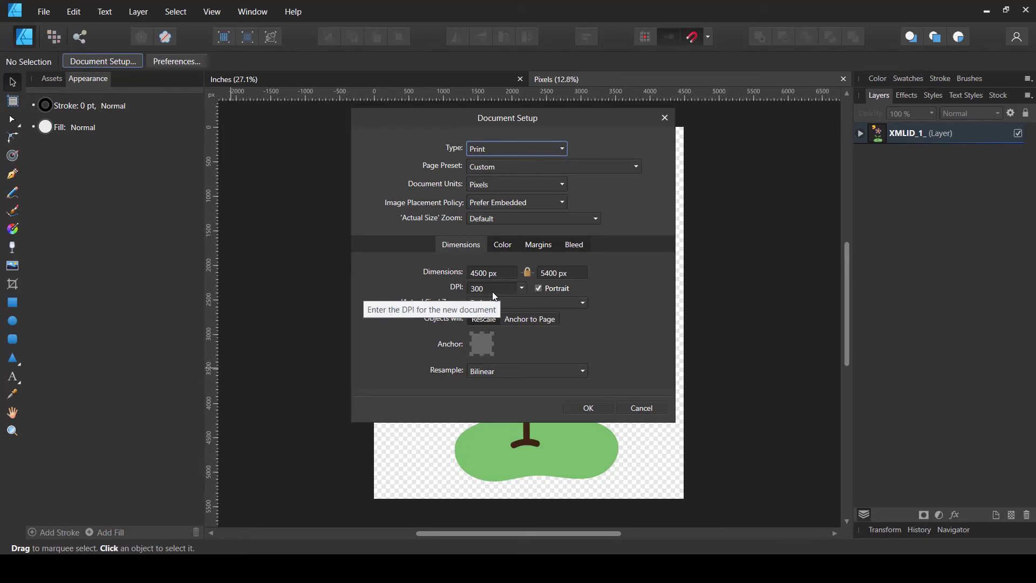
pyautogui.click(653, 409)
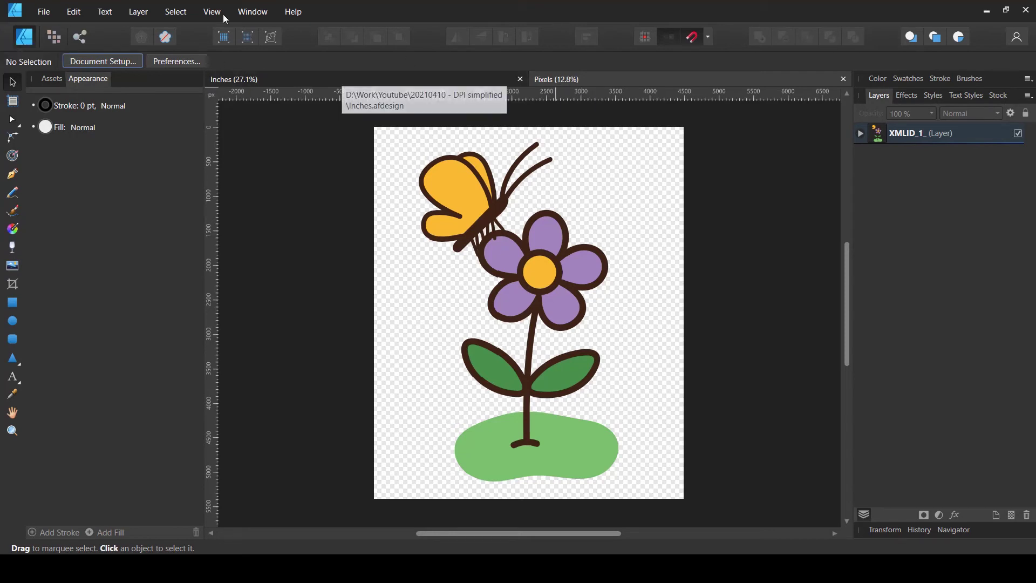
# - Check the PNG export size of the Pixels document without exporting it
pyautogui.click(44, 12)
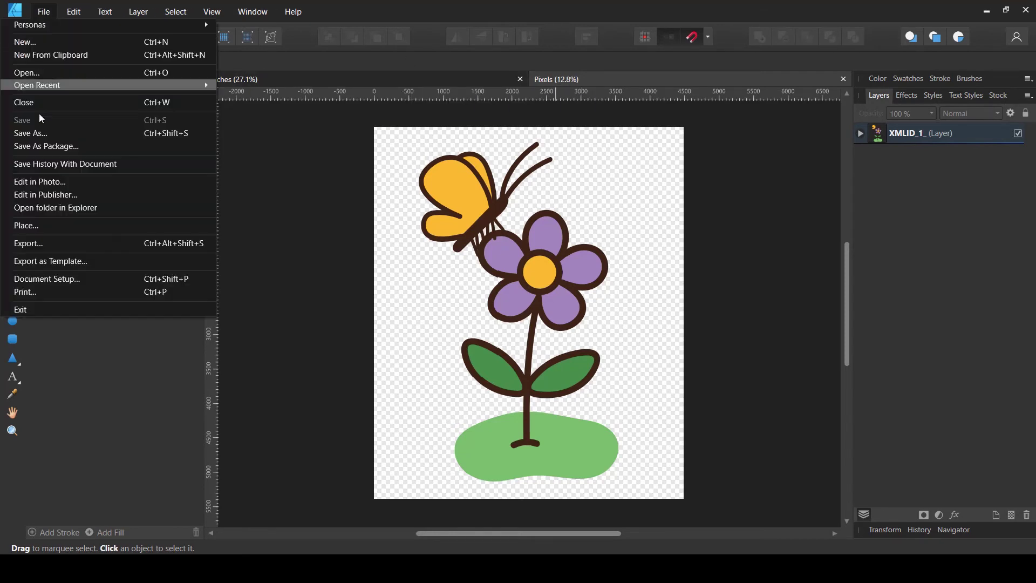
pyautogui.click(46, 242)
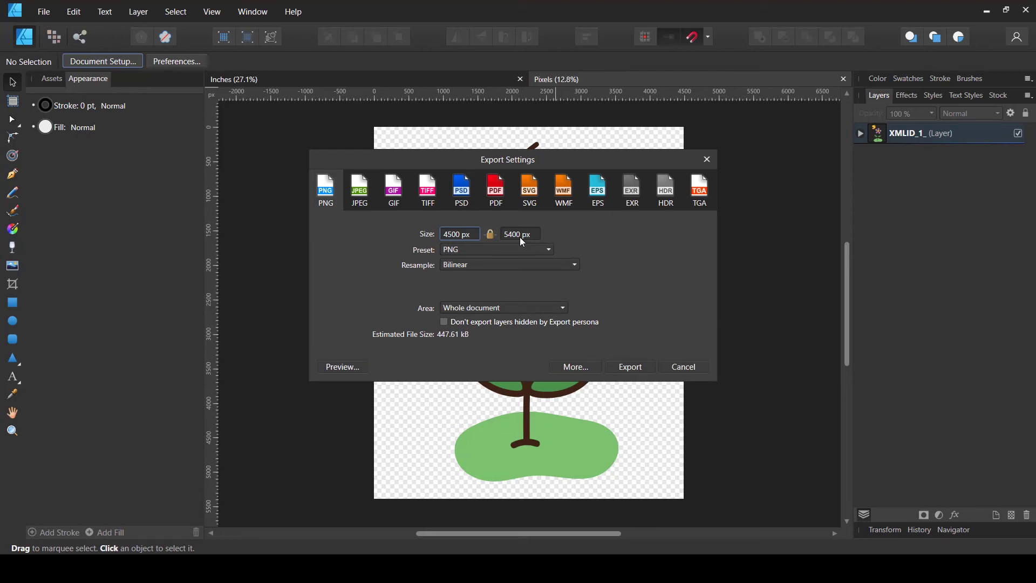
pyautogui.click(700, 367)
# - Set the Pixels document's resolution to 72 DPI and open its export settings to check the output size
pyautogui.click(80, 66)
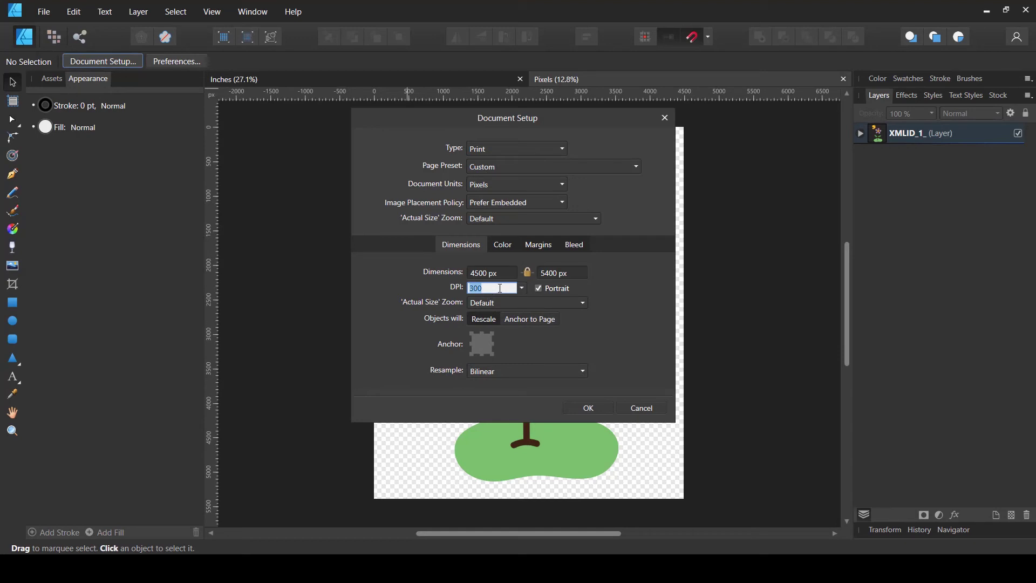
pyautogui.click(521, 288)
pyautogui.click(499, 304)
pyautogui.click(593, 408)
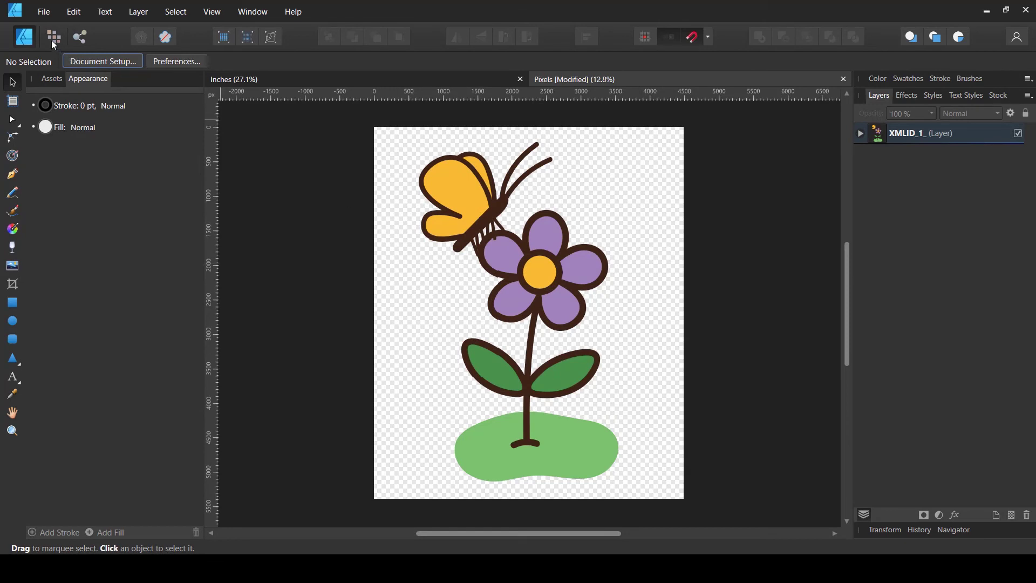
pyautogui.click(42, 8)
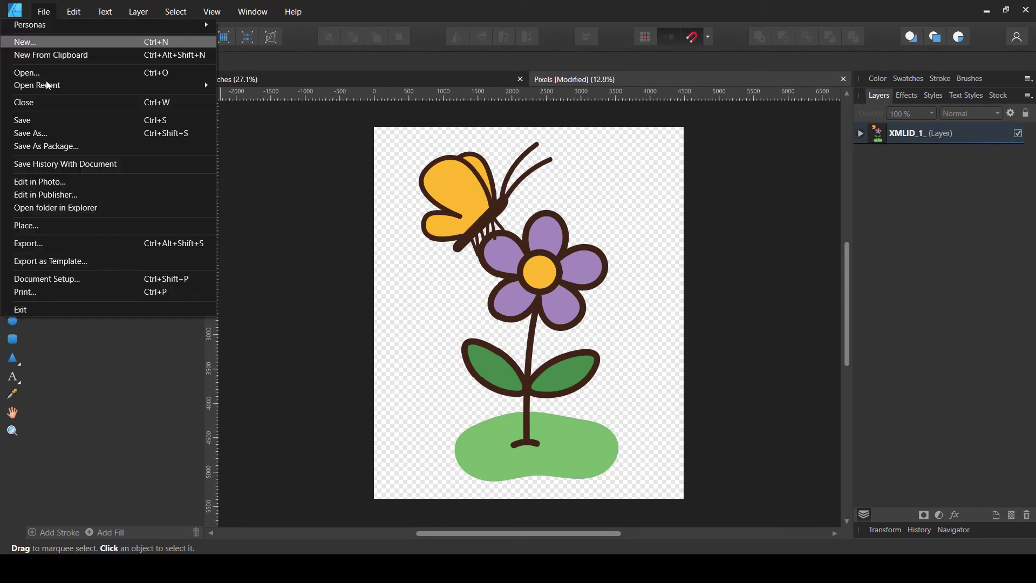
pyautogui.click(54, 244)
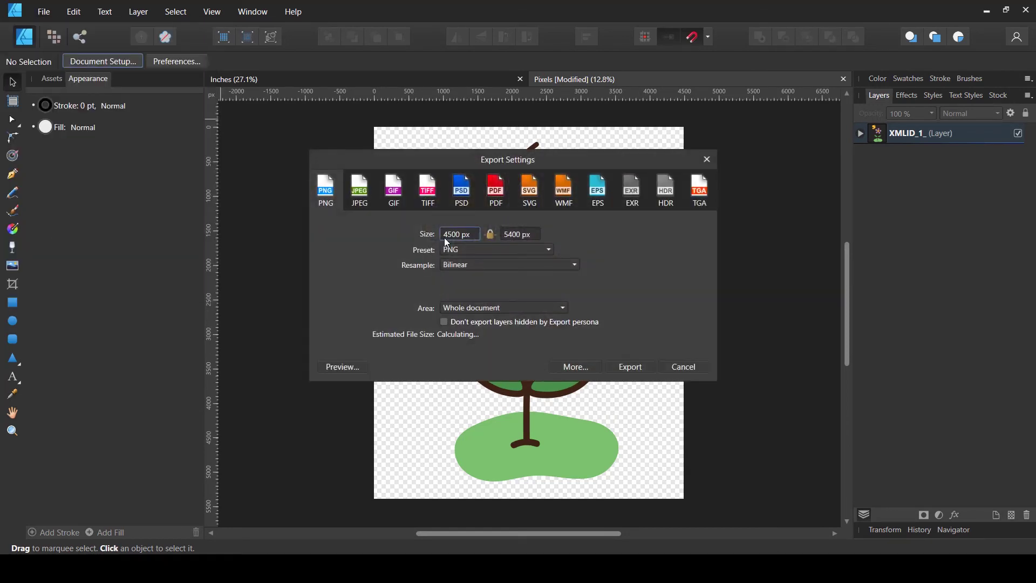
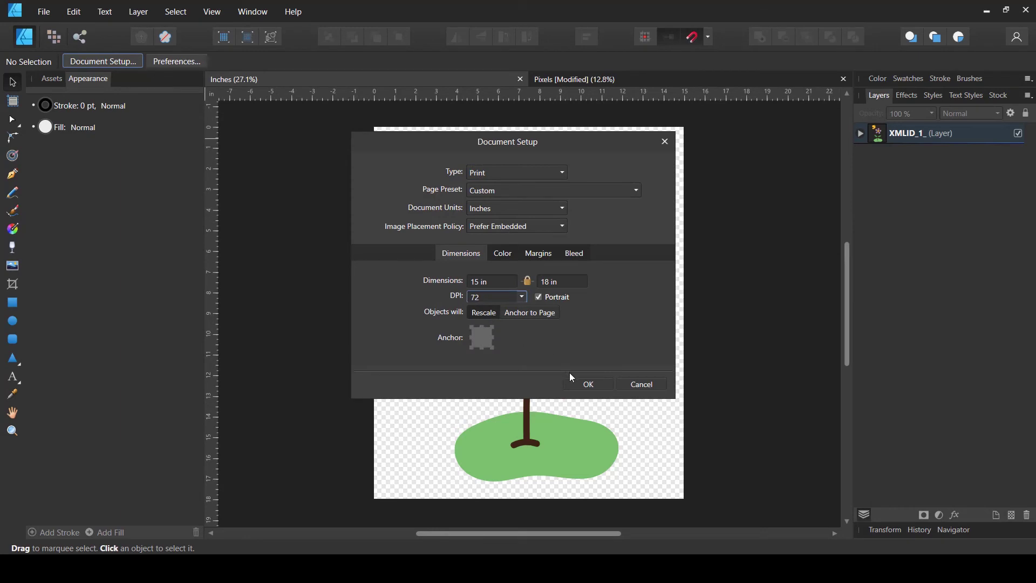
# - Apply 72 DPI to the Inches document and check its PNG export size without exporting
pyautogui.click(581, 383)
pyautogui.click(42, 13)
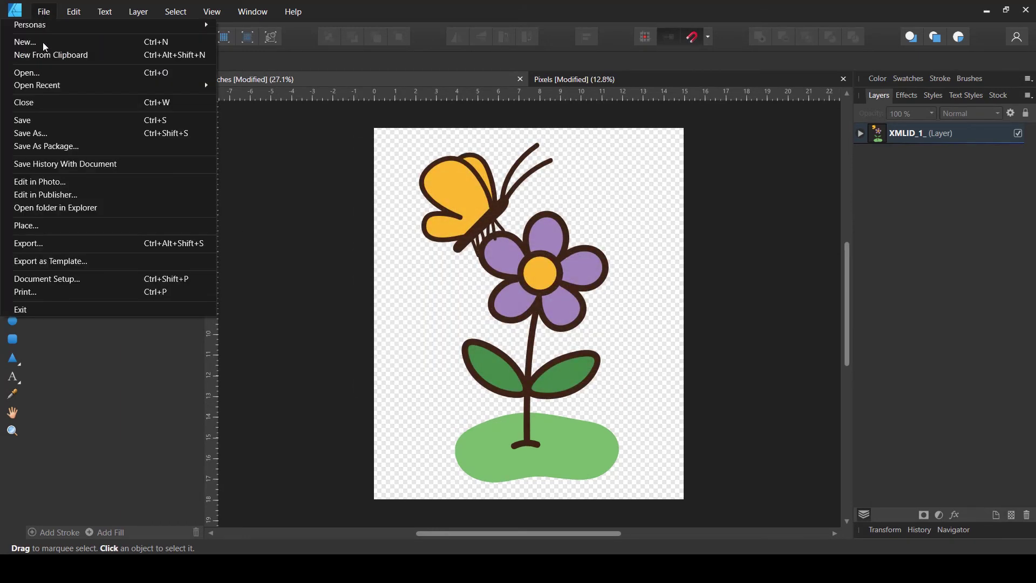
pyautogui.click(43, 244)
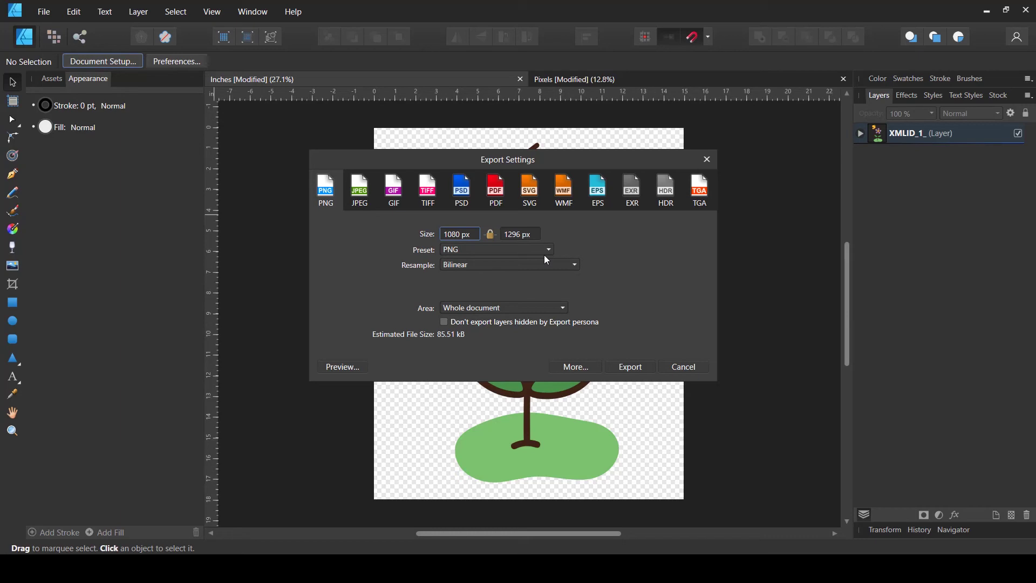
pyautogui.click(682, 369)
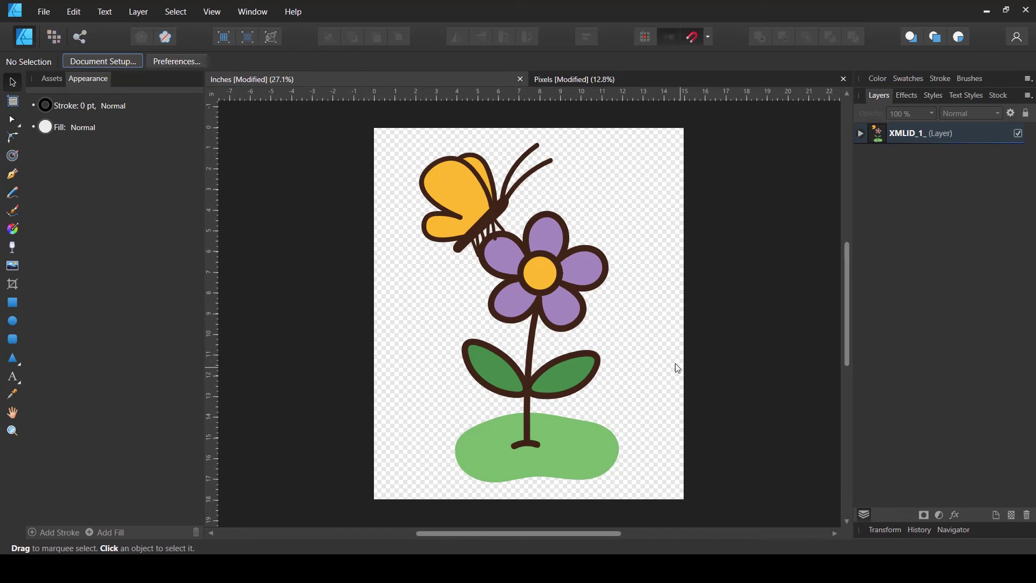
# - Create a new 4500 by 5400 px document at 300 DPI with Pixels as units, after reviewing the DPI and unit options
pyautogui.click(55, 10)
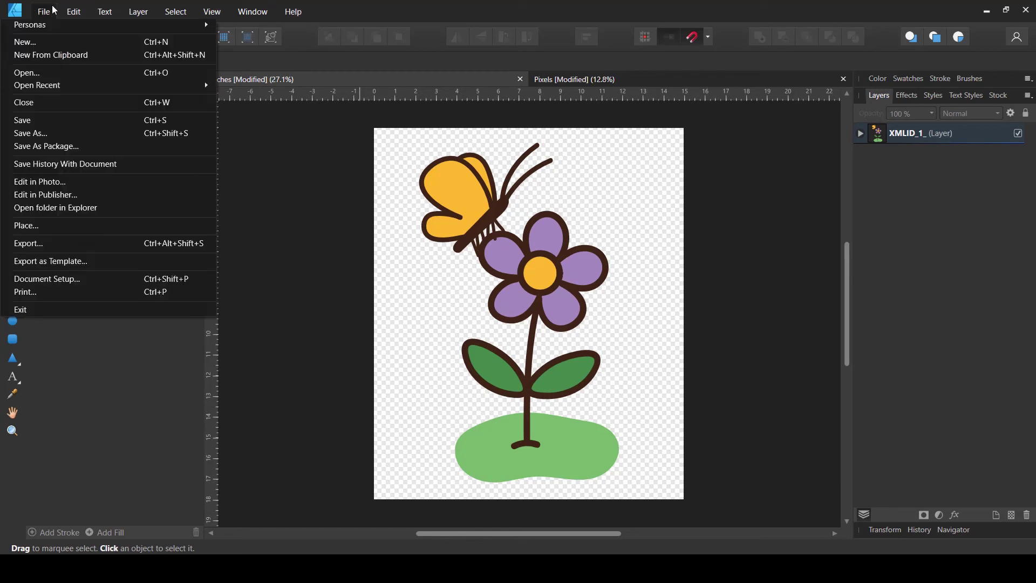
pyautogui.click(35, 45)
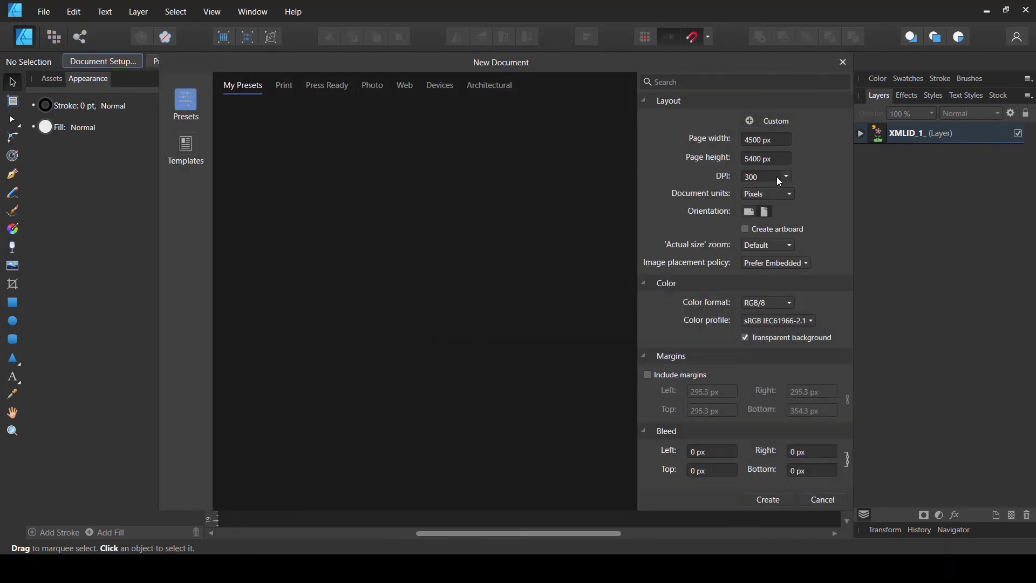
pyautogui.click(787, 178)
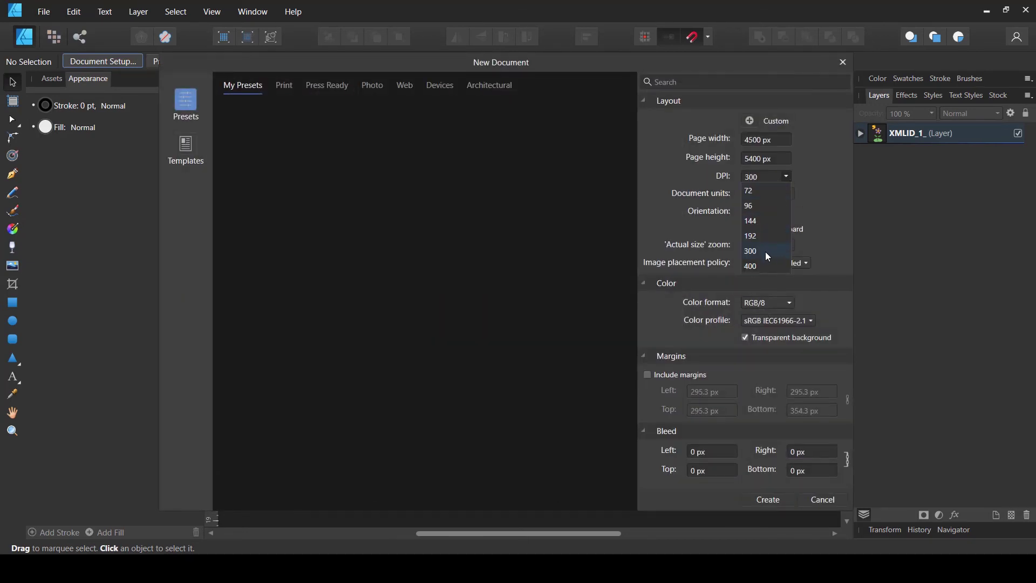
pyautogui.click(811, 181)
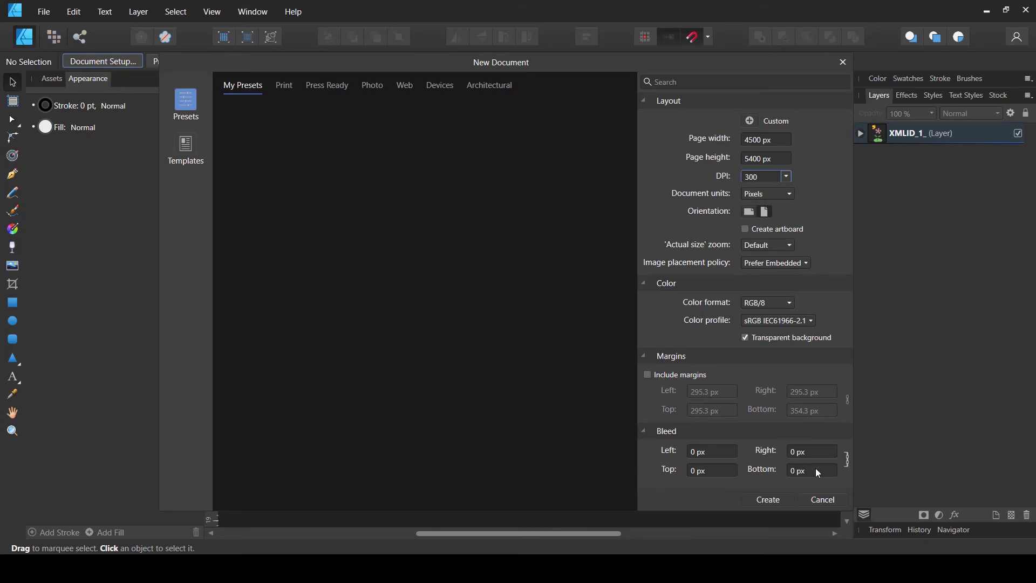
pyautogui.click(791, 196)
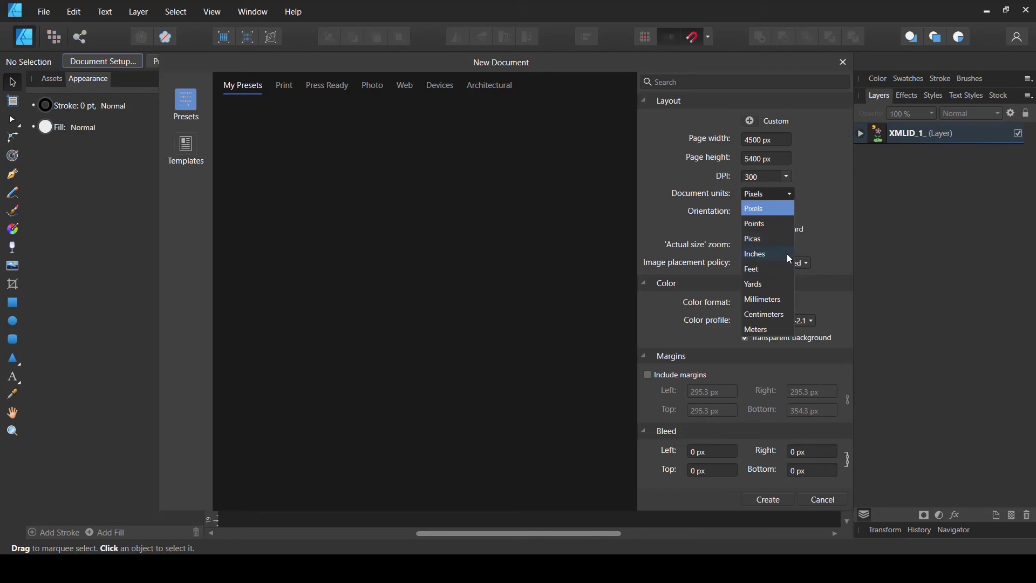
pyautogui.click(841, 249)
pyautogui.click(768, 499)
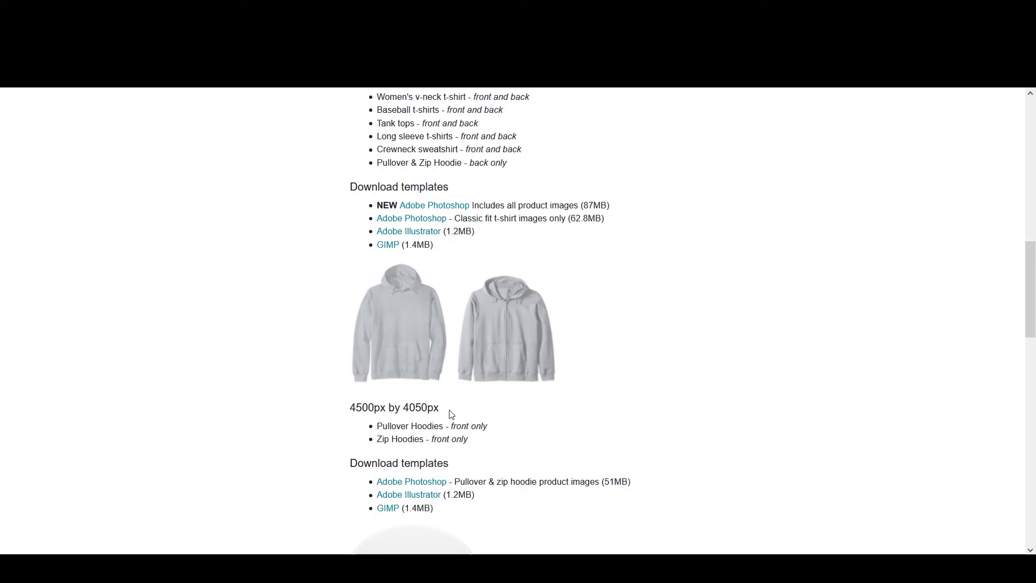
# - Return to the Merch by Amazon templates page and review the required pixel dimensions for t-shirts and hoodies
pyautogui.scroll(4, 452, 414)
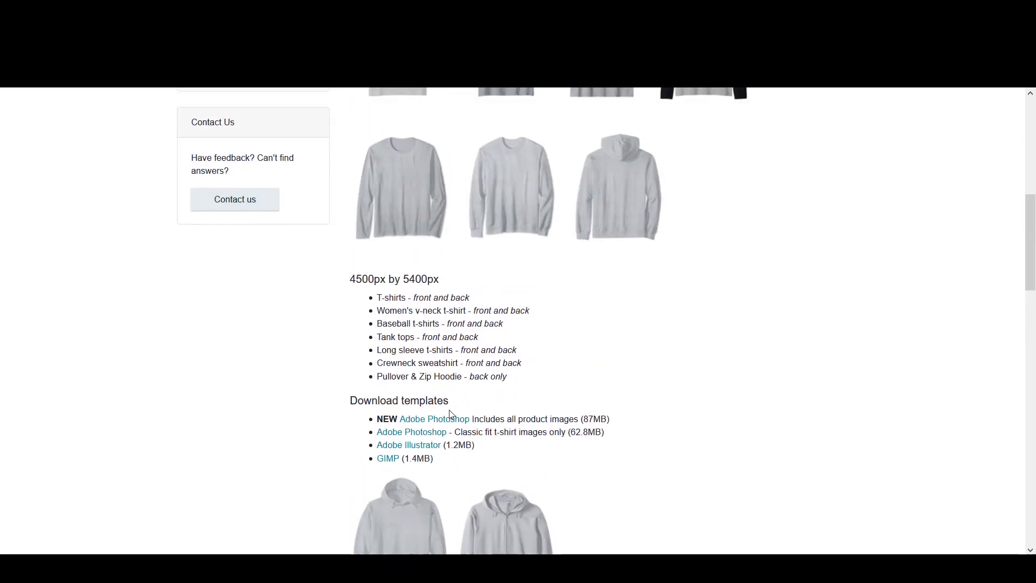